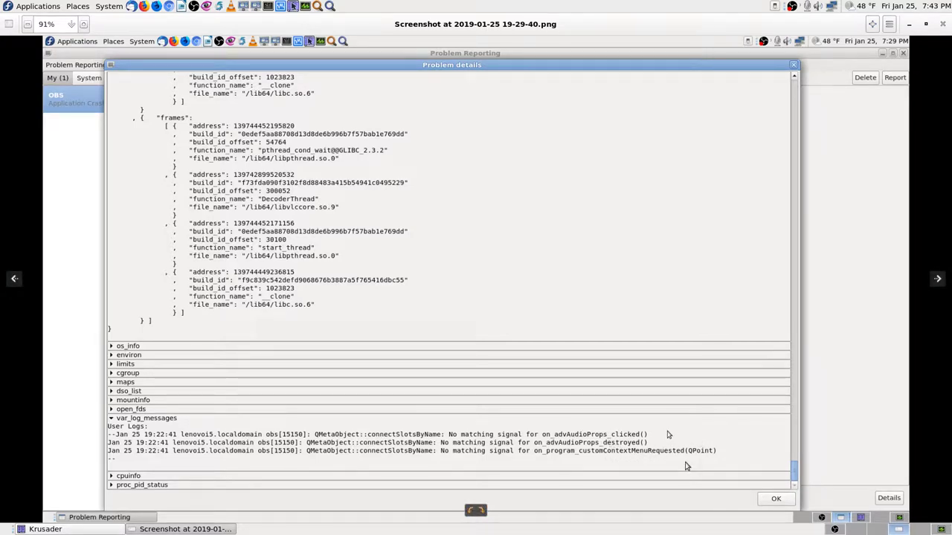
Step: Advance to screenshot 19-37-54.png showing x264, CBR, 5000-bitrate streaming output settings
key(Right)
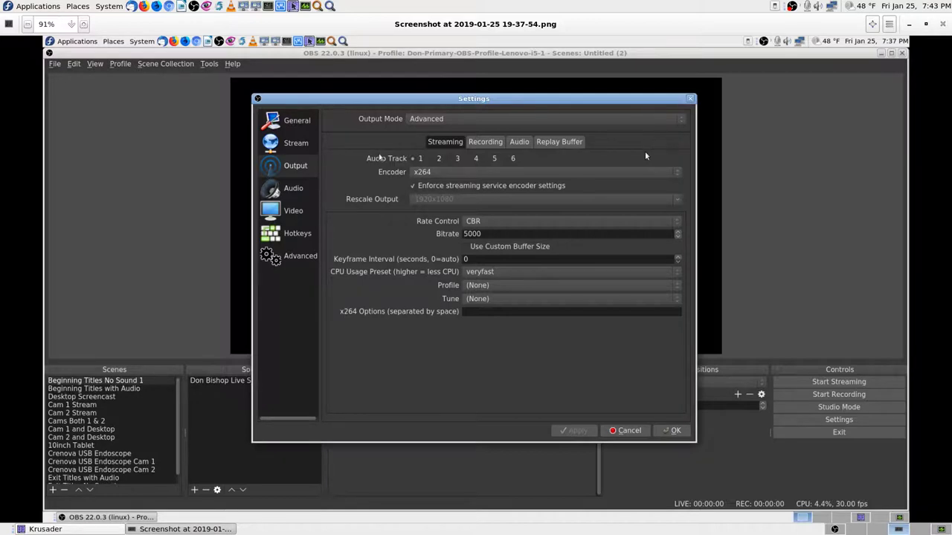
Step: Page back and forth through the Recording, Audio, Replay Buffer and Streaming output screenshots
key(Right)
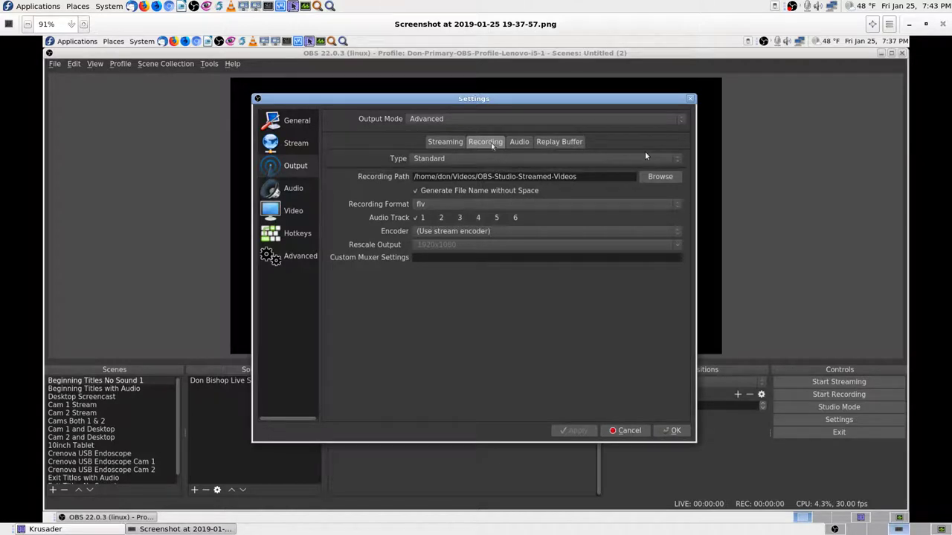
key(Right)
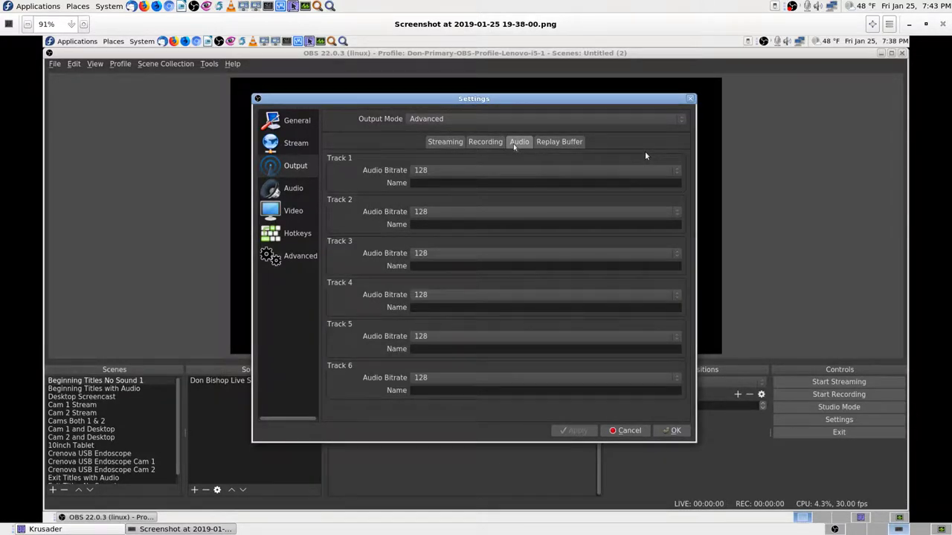
key(Right)
key(Right)
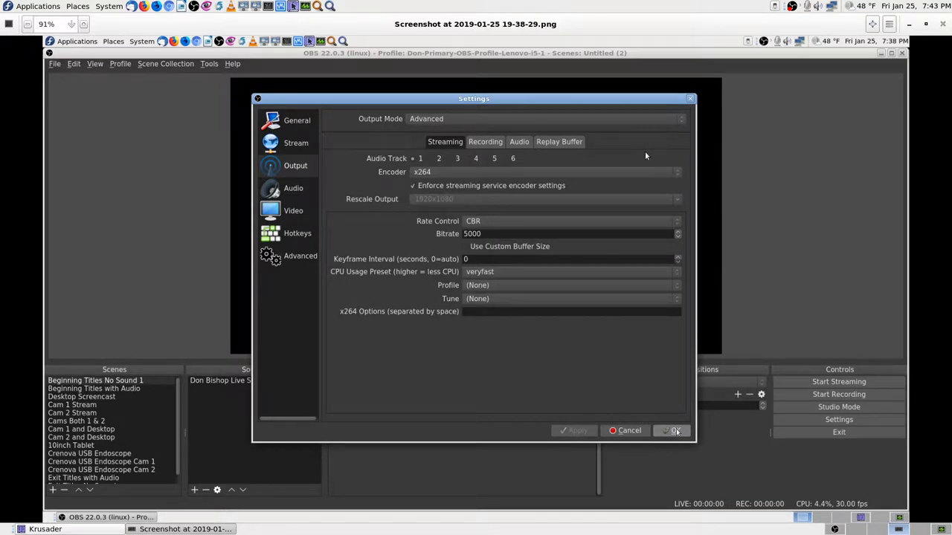
key(Right)
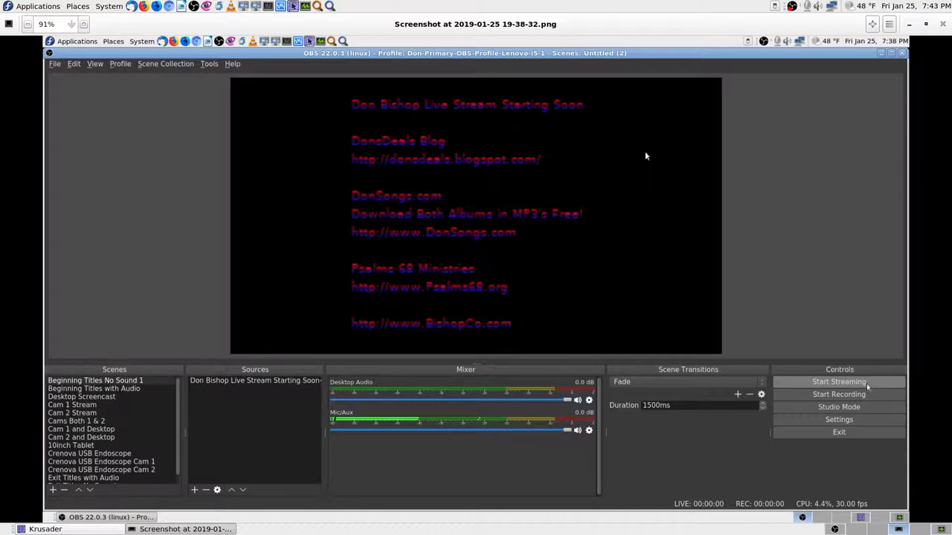
key(Left)
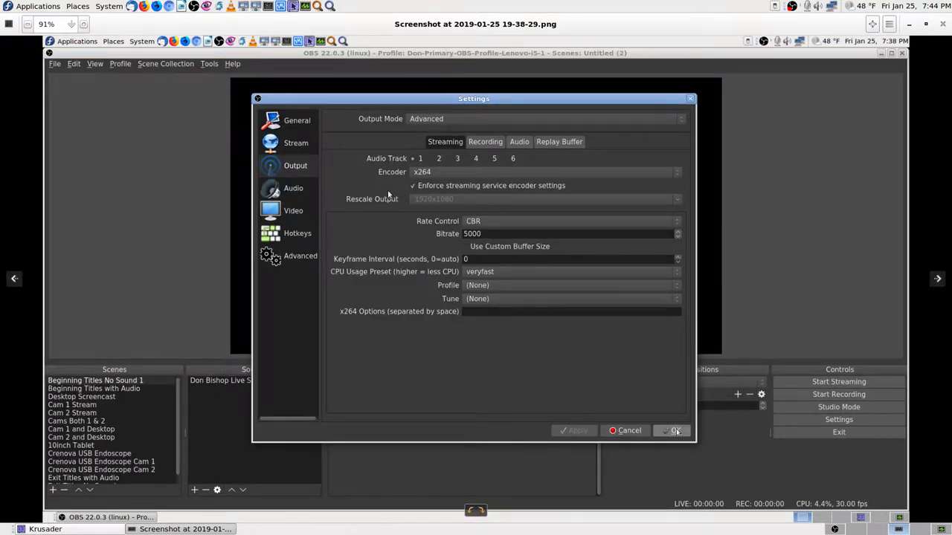
key(Left)
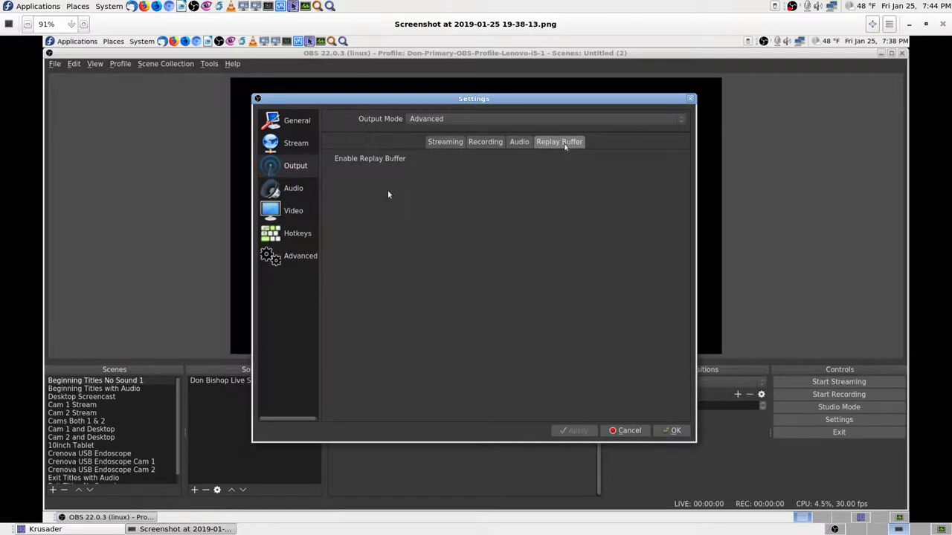
key(Right)
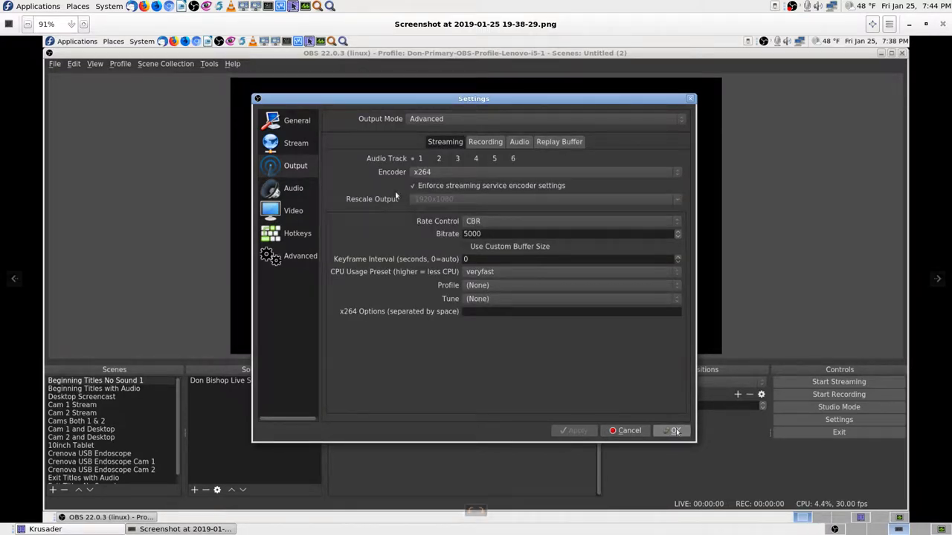
key(Right)
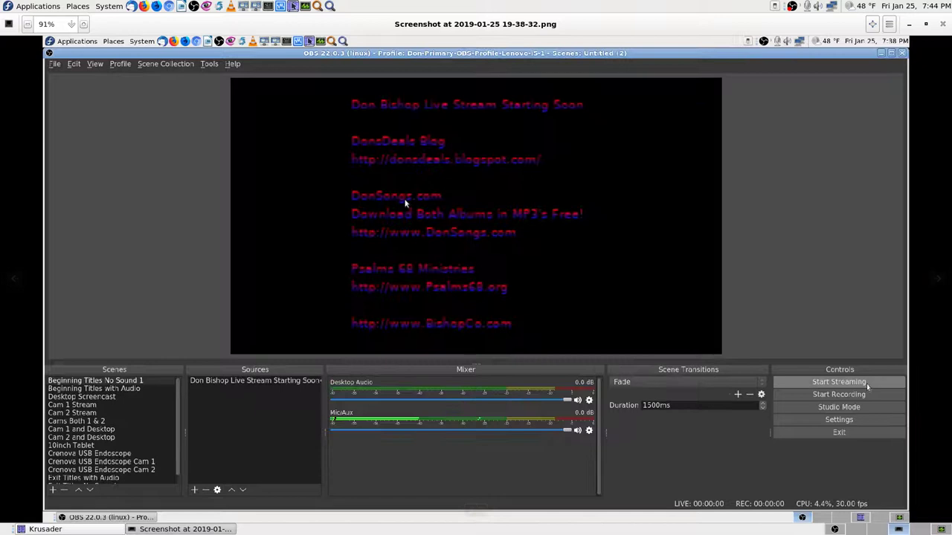
Step: Step through the screenshots until 19-39-23.png, showing Simple output mode, is displayed
key(Left)
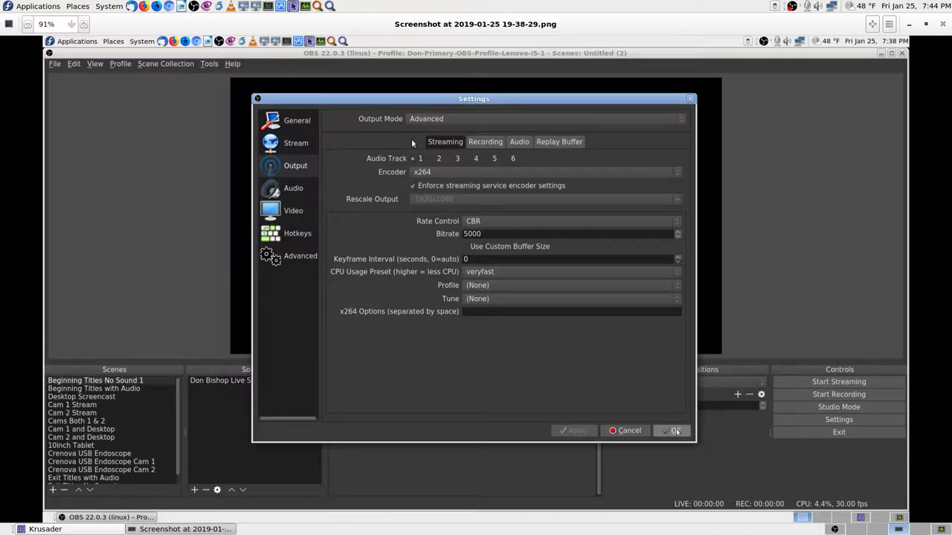
key(Left)
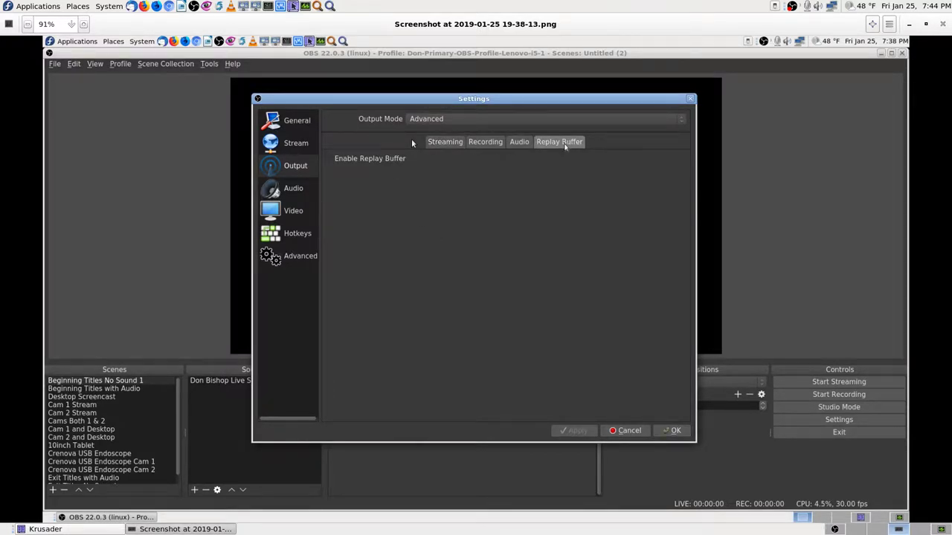
key(Left)
key(Right)
key(Right)
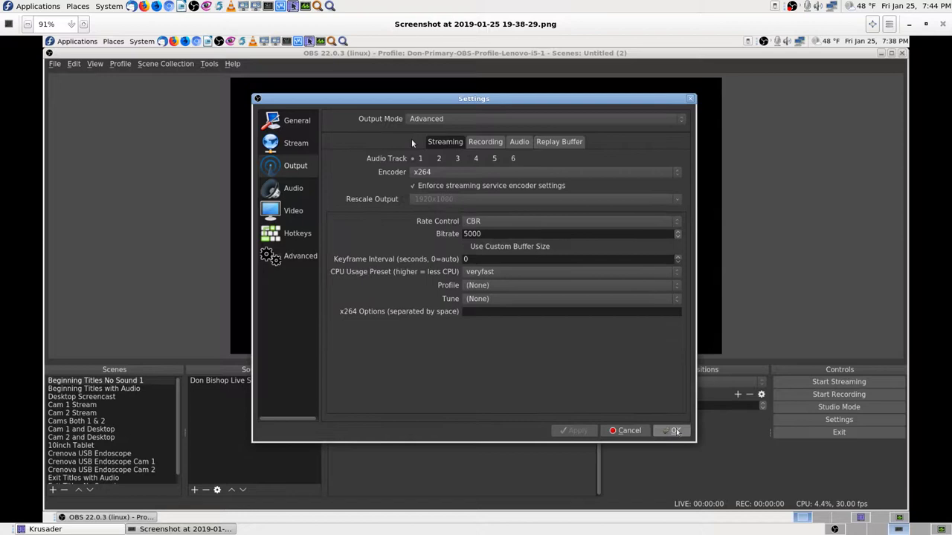
key(Right)
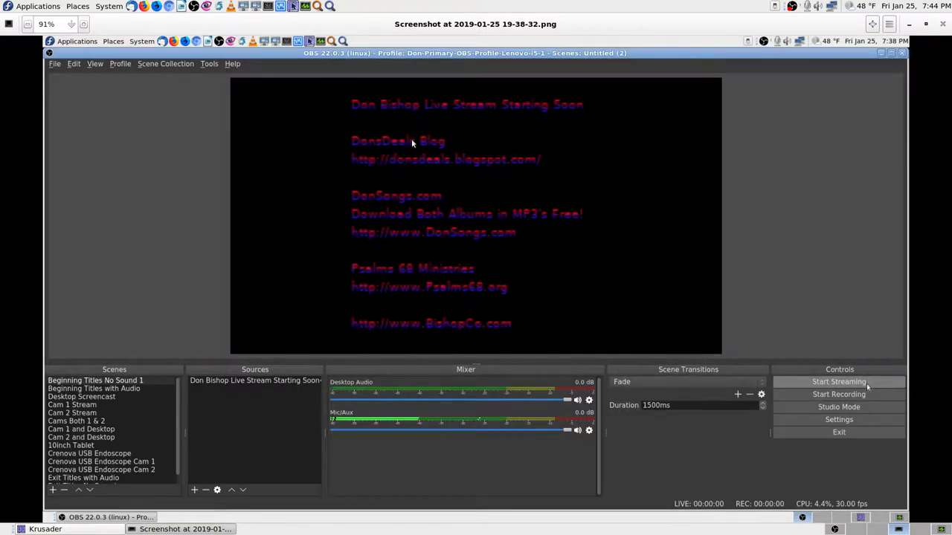
key(Left)
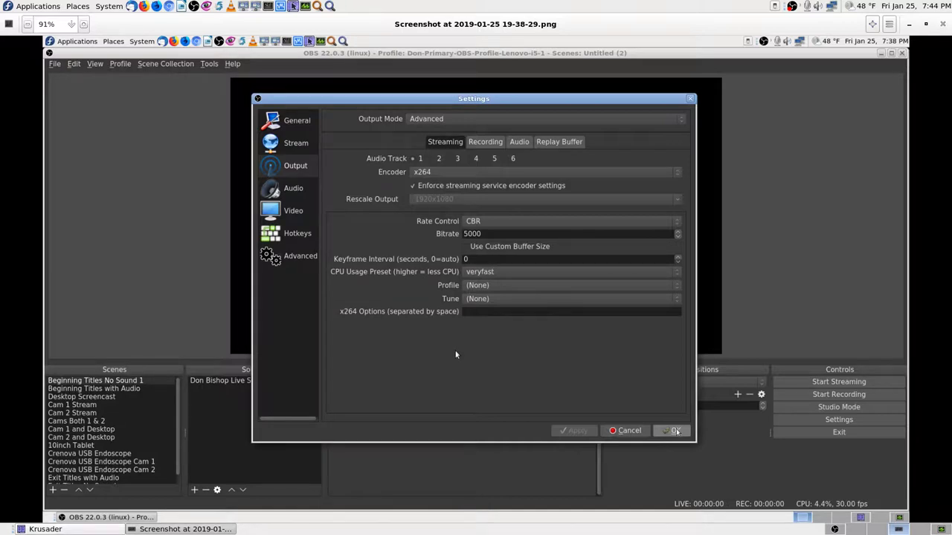
key(Right)
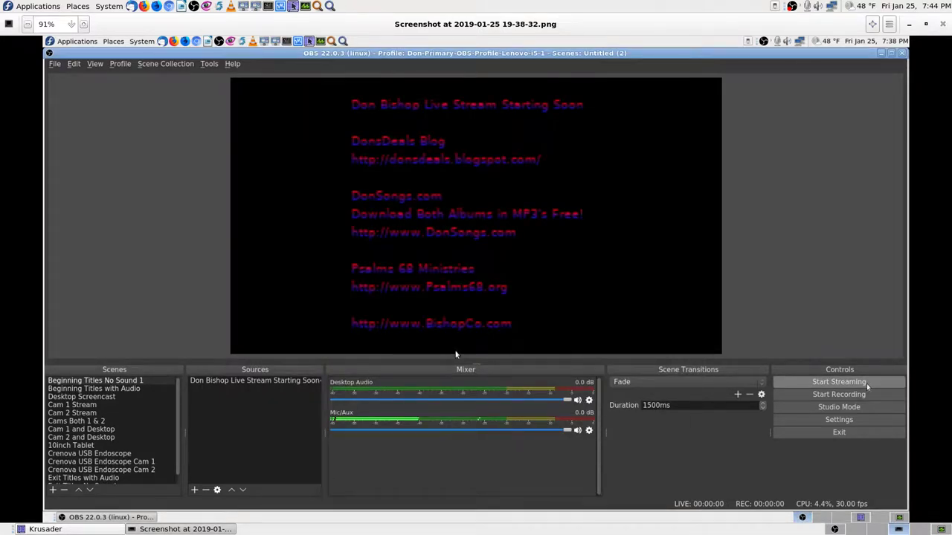
key(Right)
key(Right)
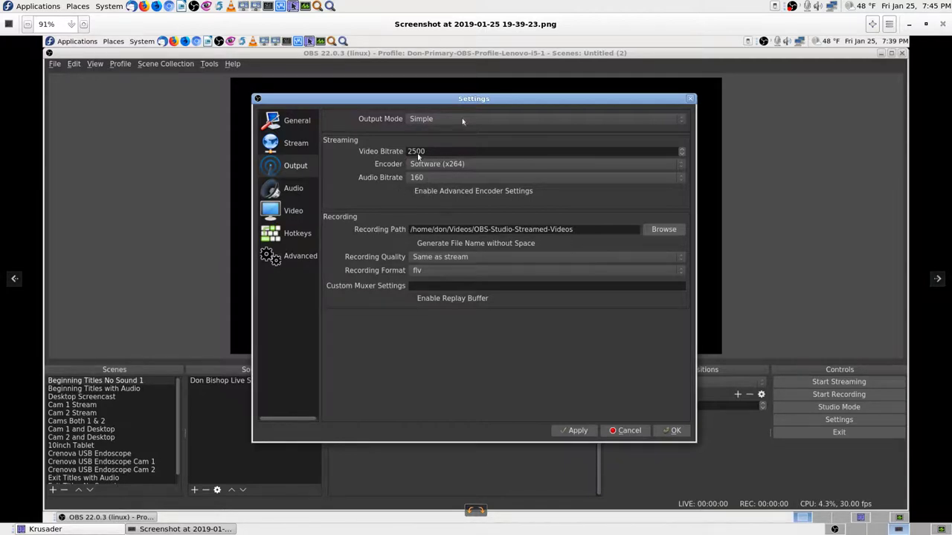
mouse_move(400, 190)
key(Right)
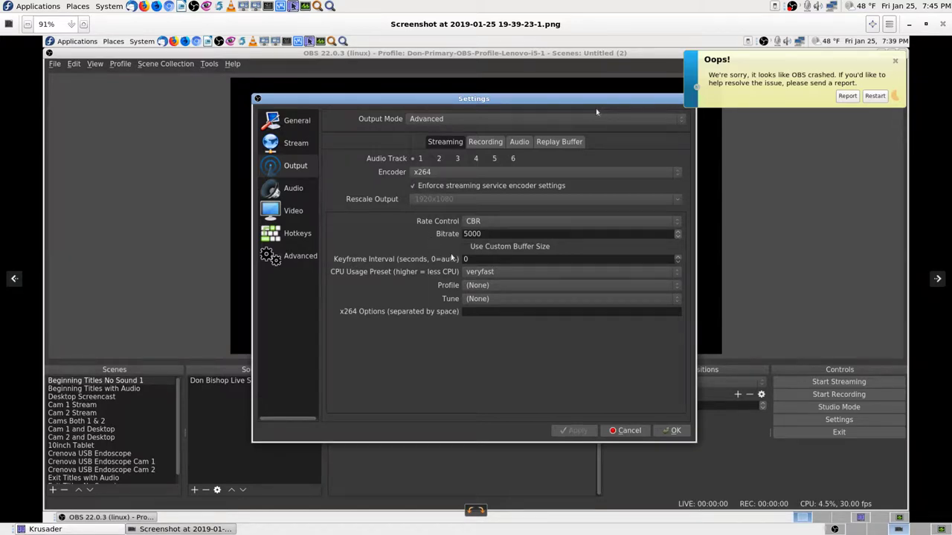
key(Right)
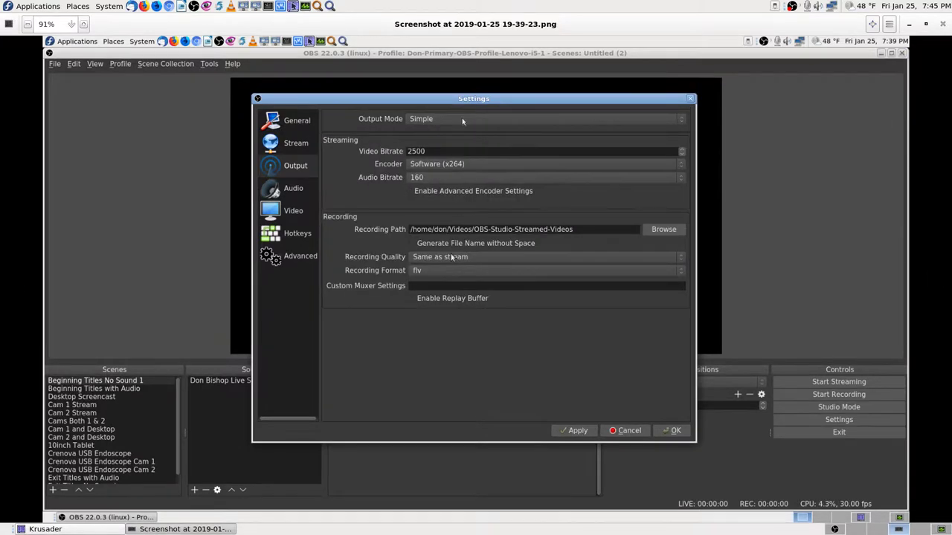
Step: Step through the applied-settings, main window, desktop and System Monitor screenshots
key(Right)
key(Right)
key(Right)
key(Right)
key(Right)
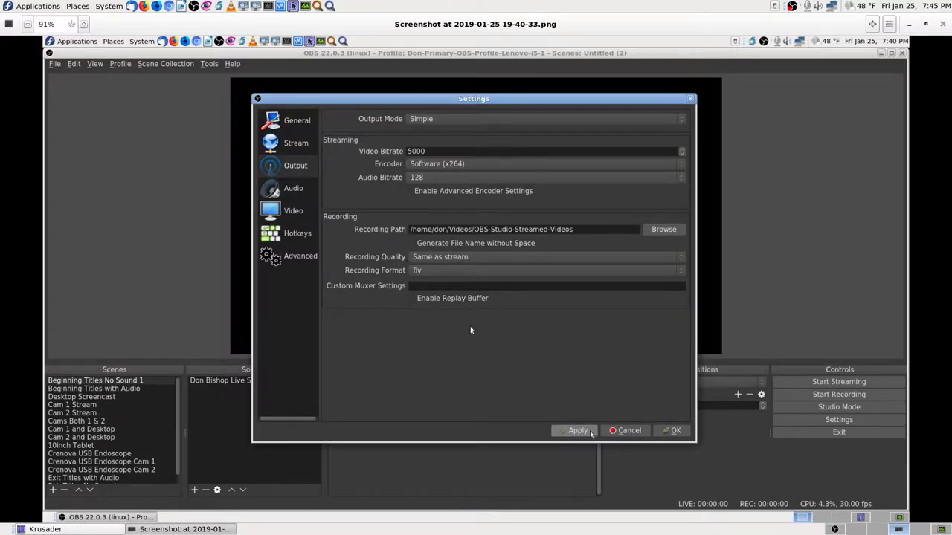
key(Right)
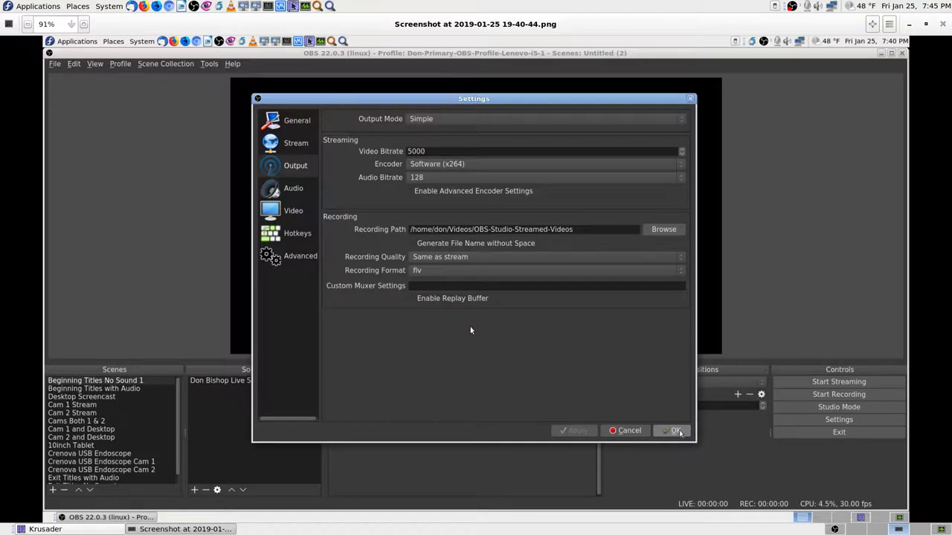
key(Left)
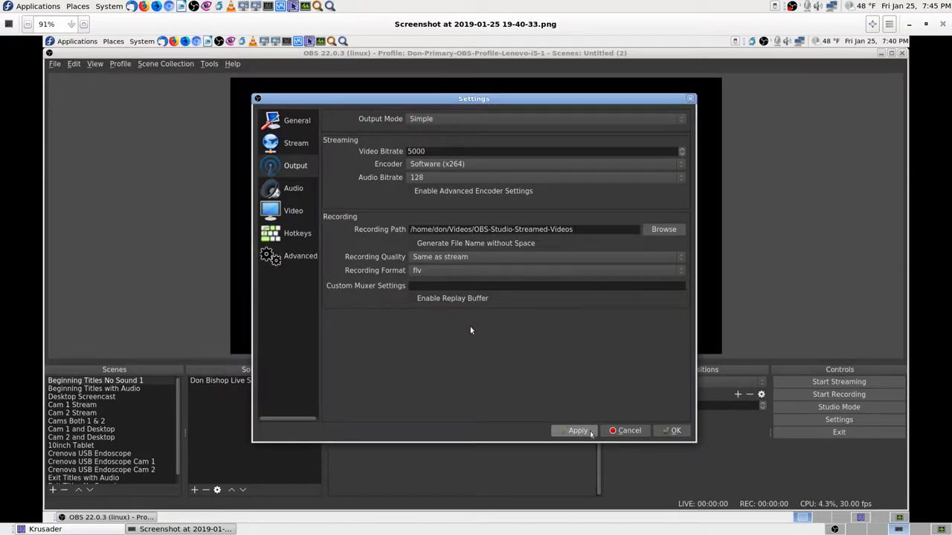
key(Right)
key(Right)
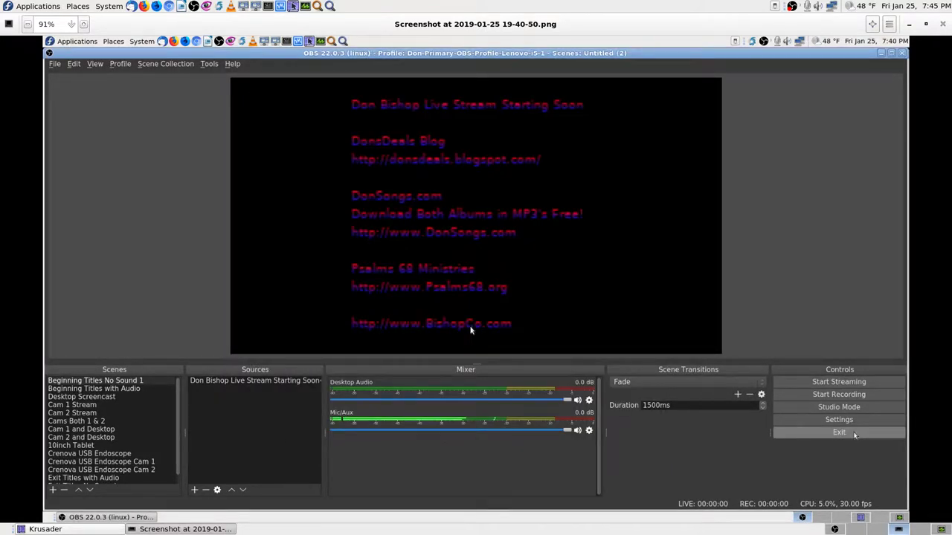
key(Right)
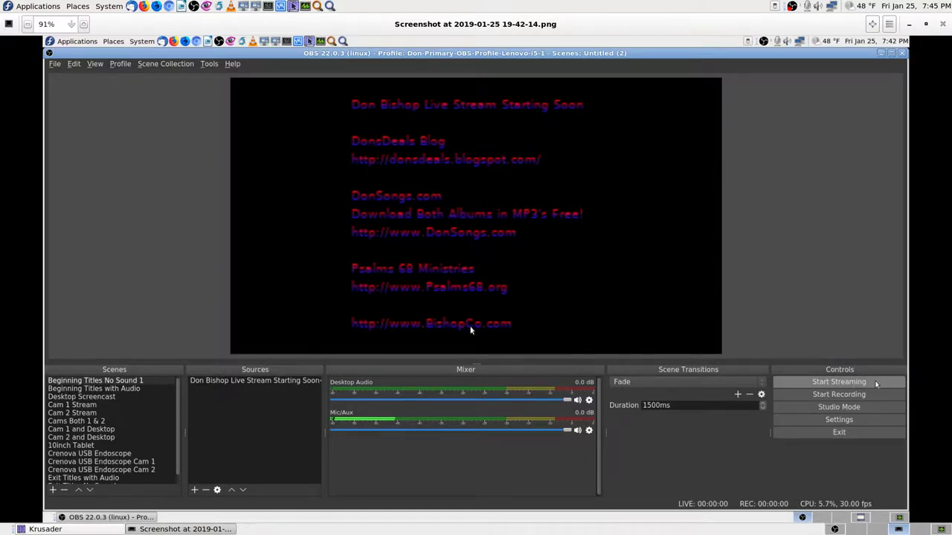
key(Right)
key(Right)
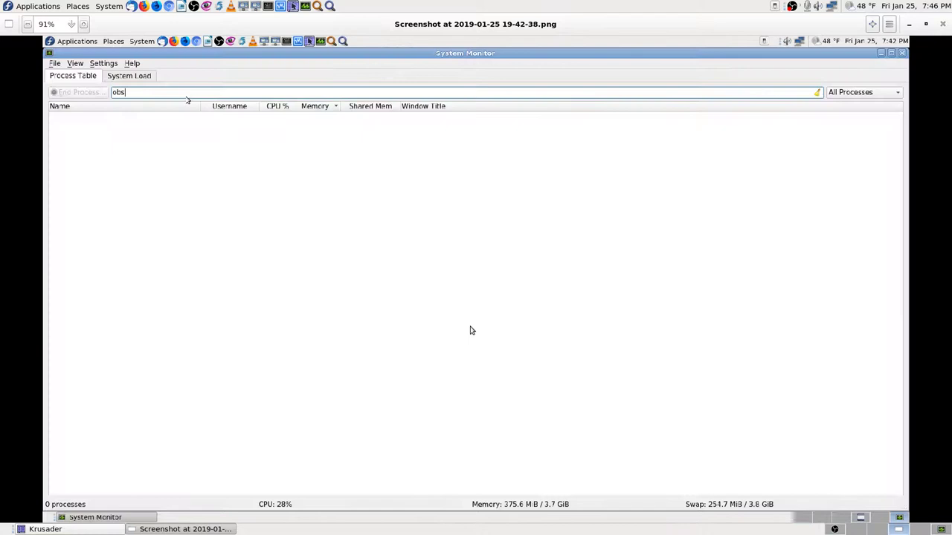
Step: Glance at the OBS crash screenshot, then close Eye of MATE and return to OBS Studio
key(Right)
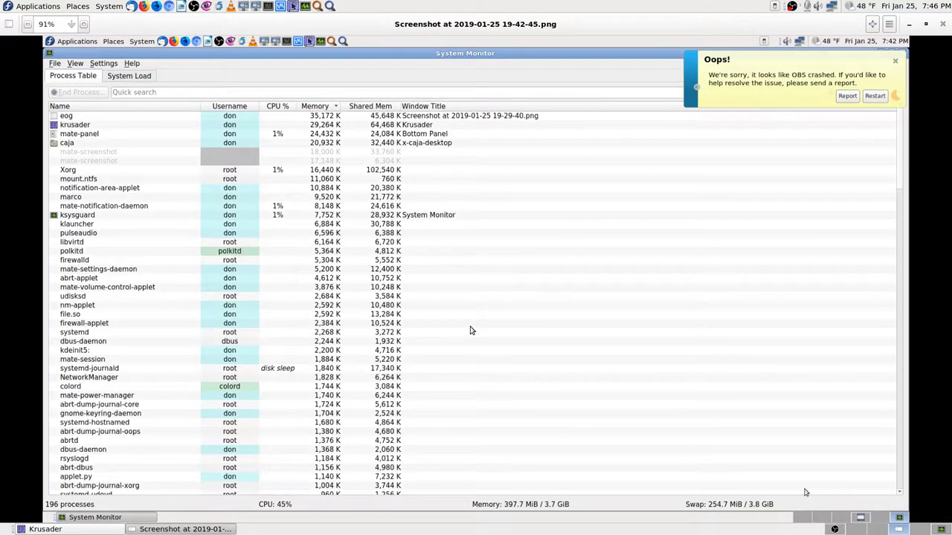
key(Right)
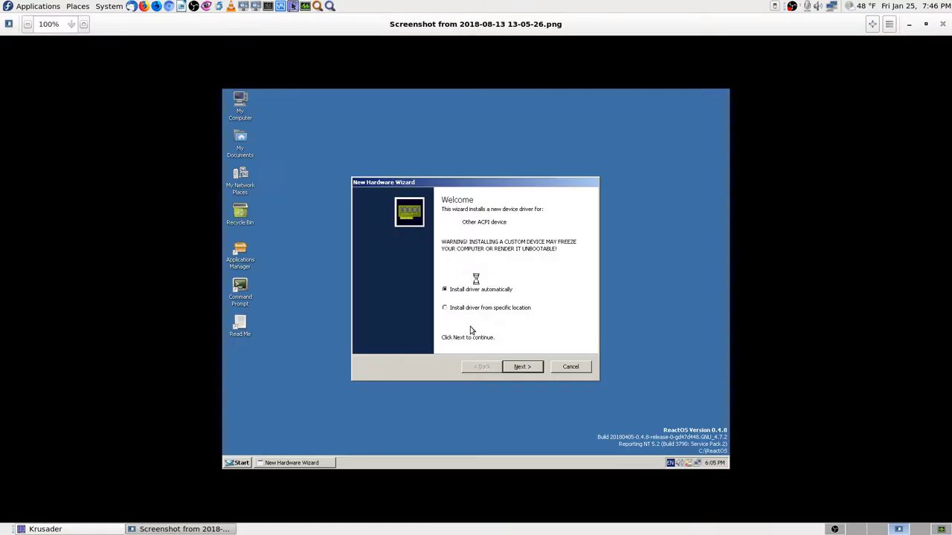
key(Left)
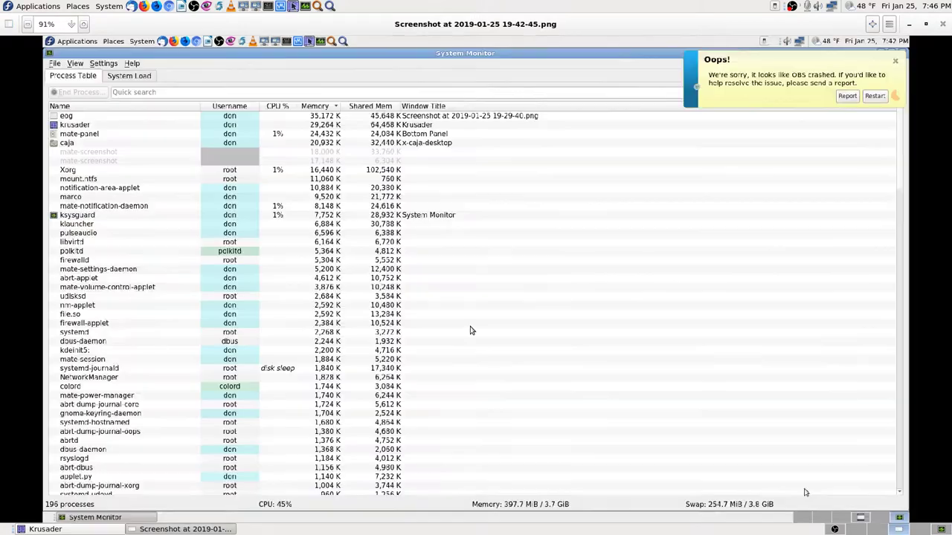
click(942, 24)
click(836, 529)
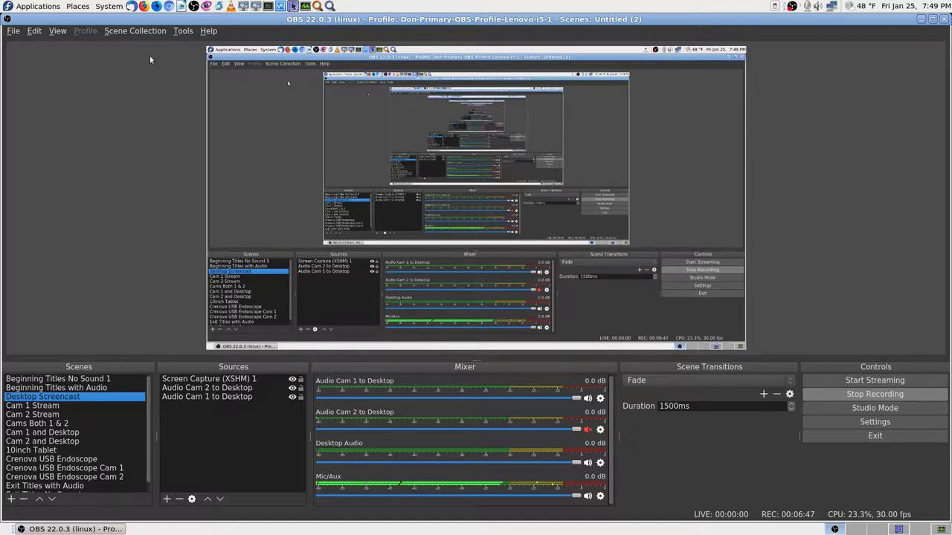
Step: Export the scene collection as Untitled_5 JSON into Documents/OBS Studio Profiles/Scene Collections
click(151, 34)
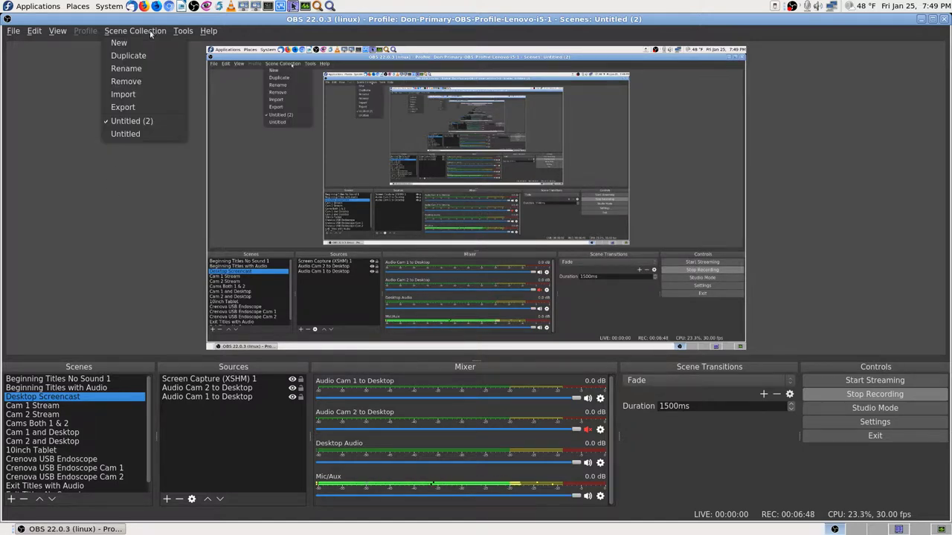
click(138, 110)
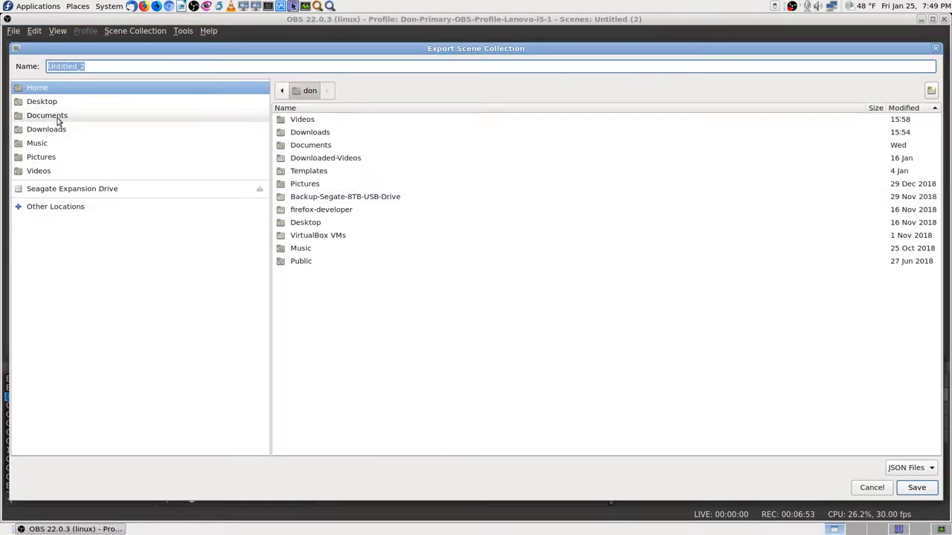
click(68, 118)
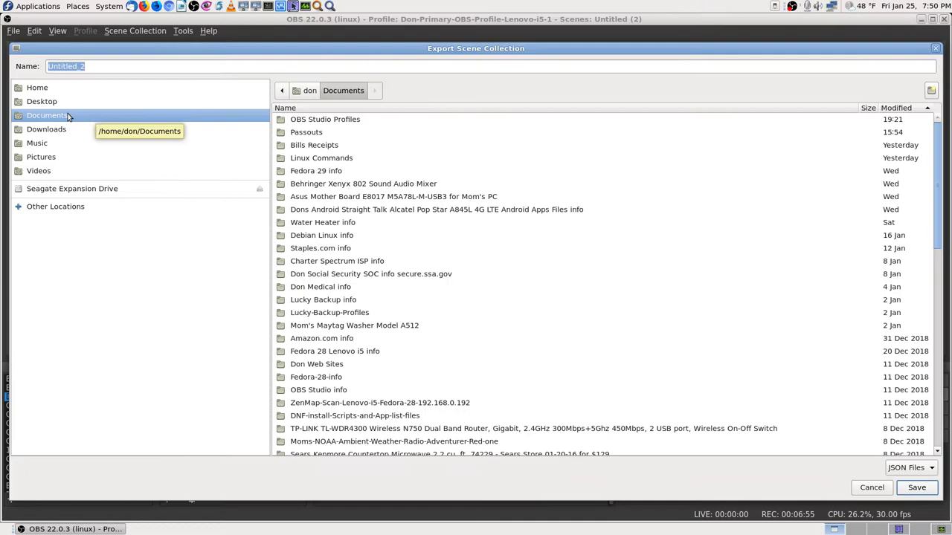
double_click(299, 120)
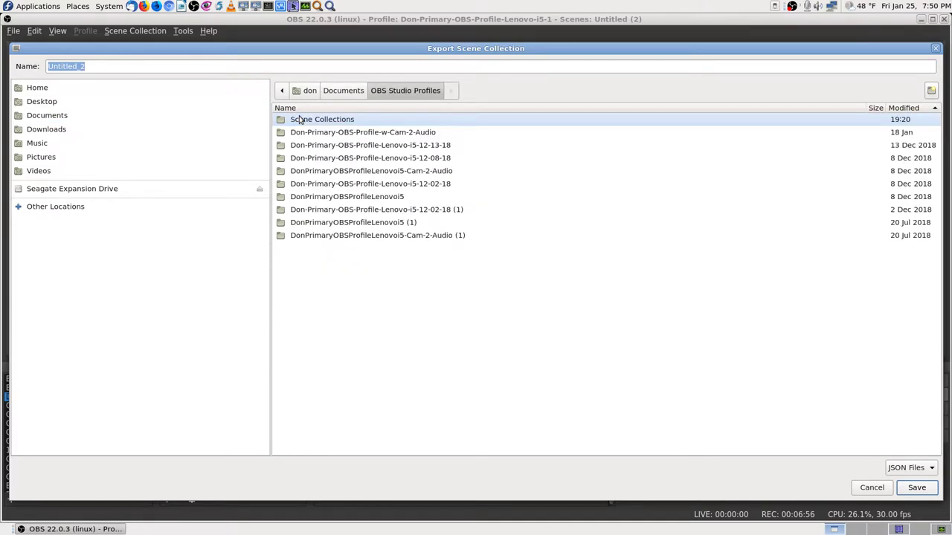
double_click(337, 121)
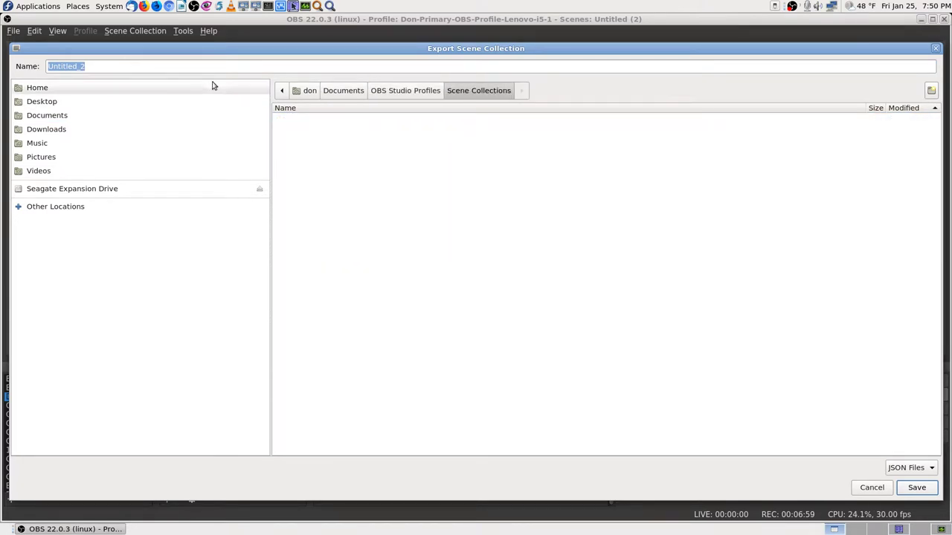
click(122, 65)
text(_5)
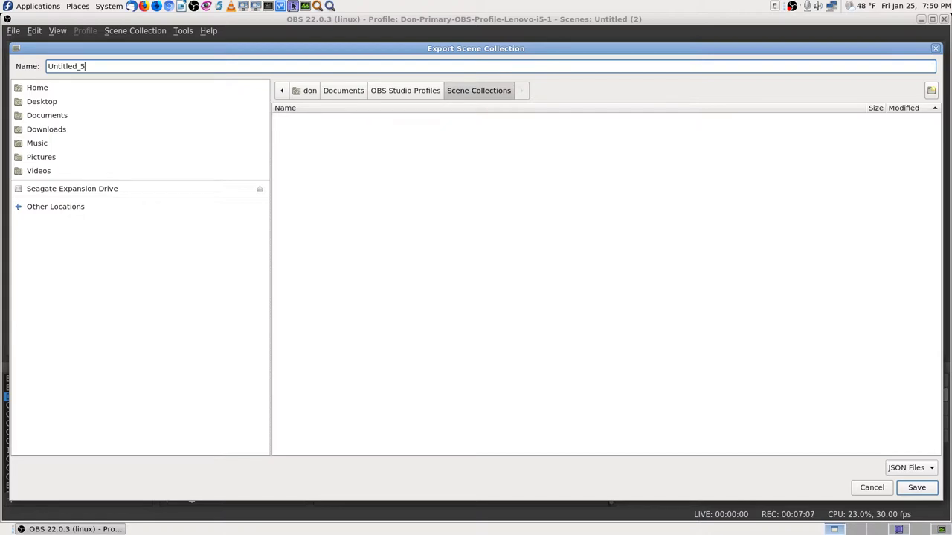
key(Return)
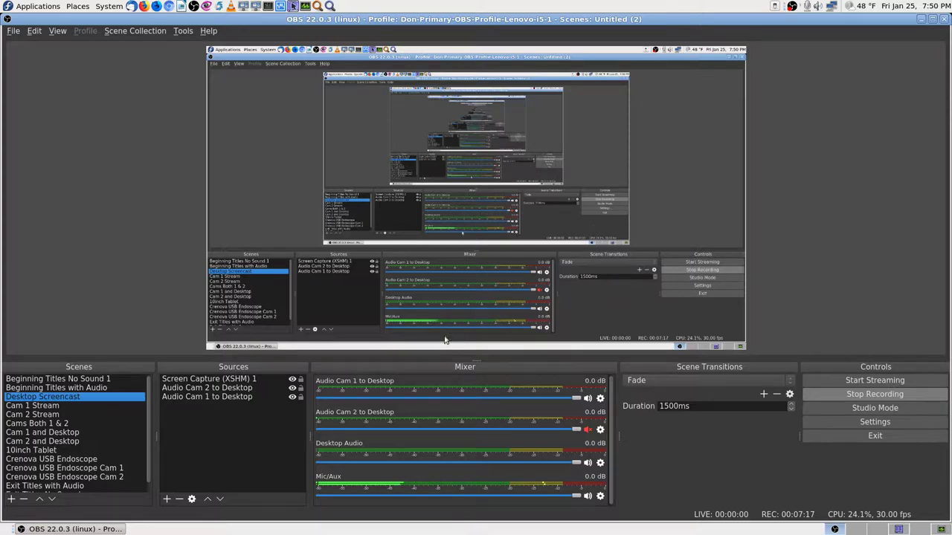
click(919, 529)
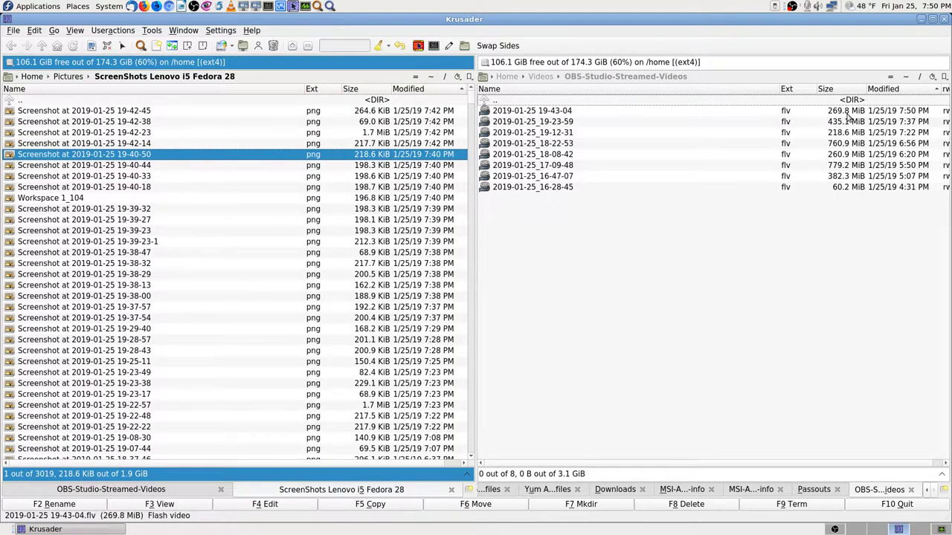
click(837, 529)
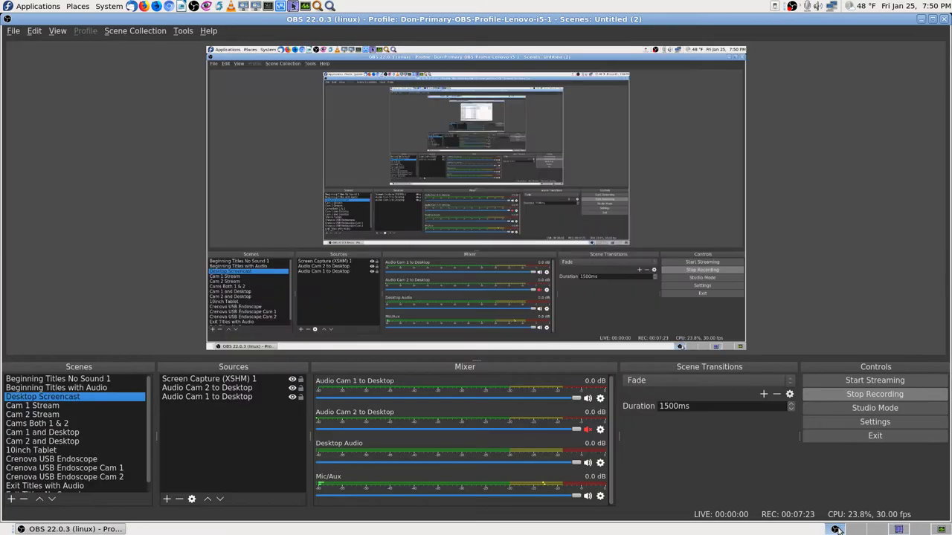
Step: Remove Audio Cam 2 to Desktop from Desktop Screencast, then select the Cam 1 Stream scene
click(240, 388)
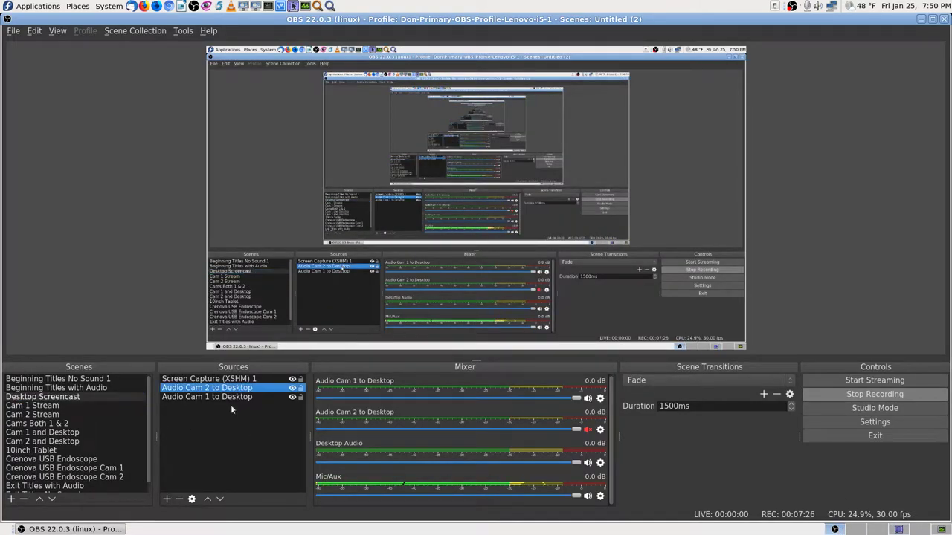
click(180, 500)
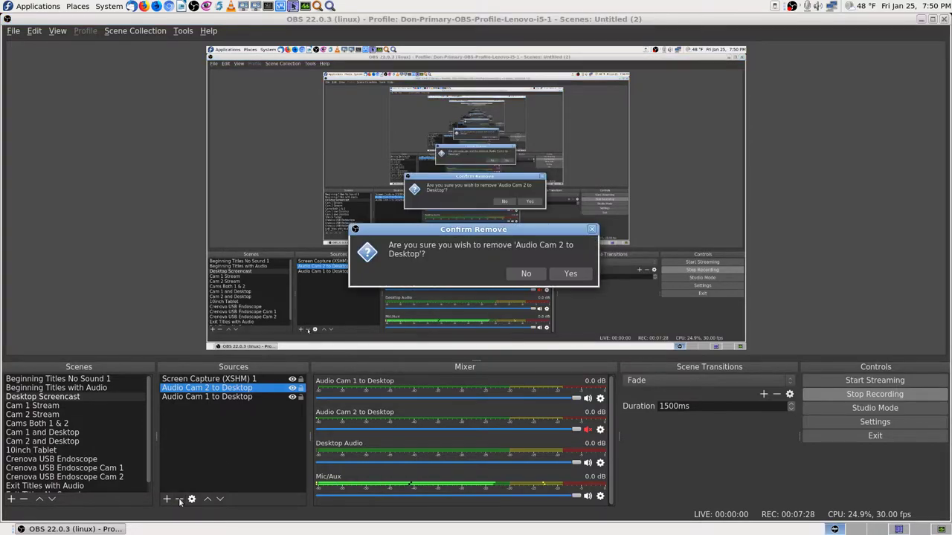
click(569, 274)
click(55, 406)
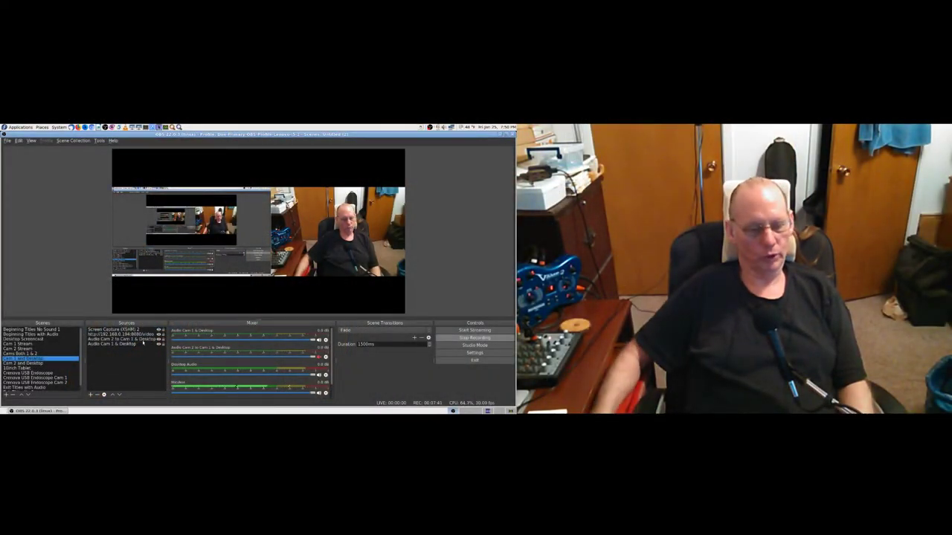
Step: Remove the Audio Cam 2 to Cam 1 & Desktop and Audio Cam 2 to Cam 2 & Desktop sources
click(142, 339)
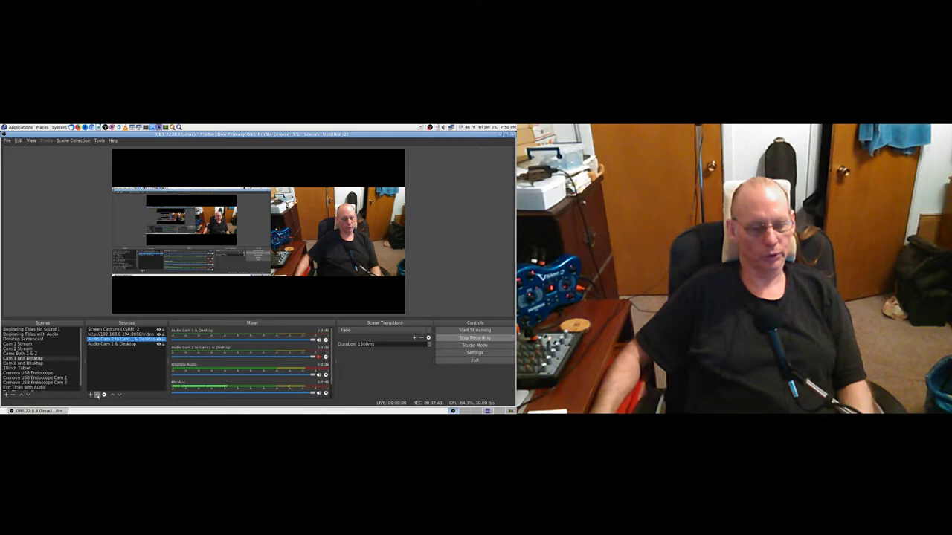
click(96, 395)
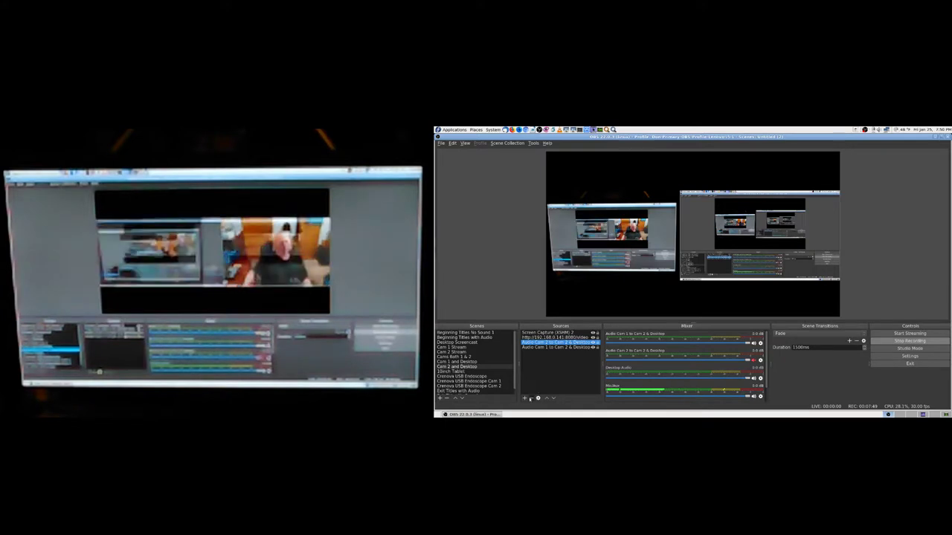
click(531, 398)
click(744, 277)
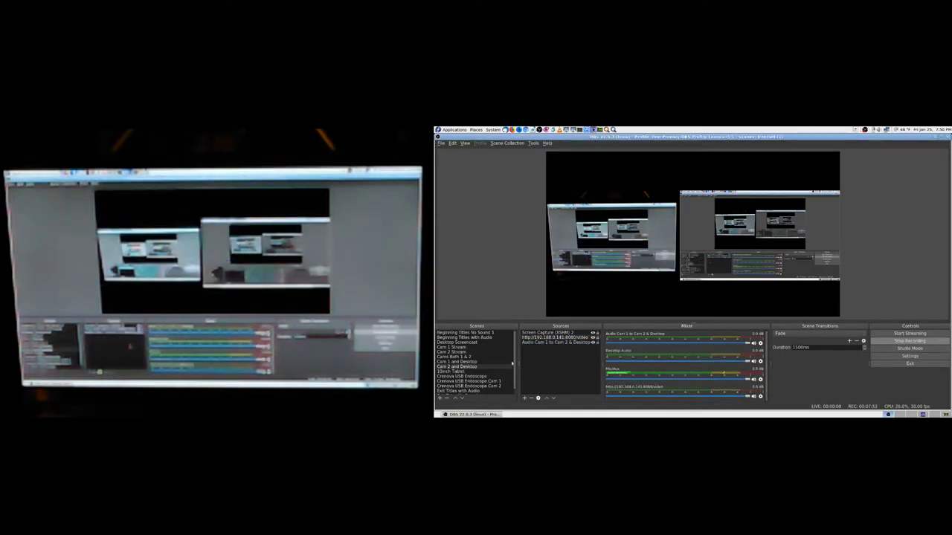
click(470, 367)
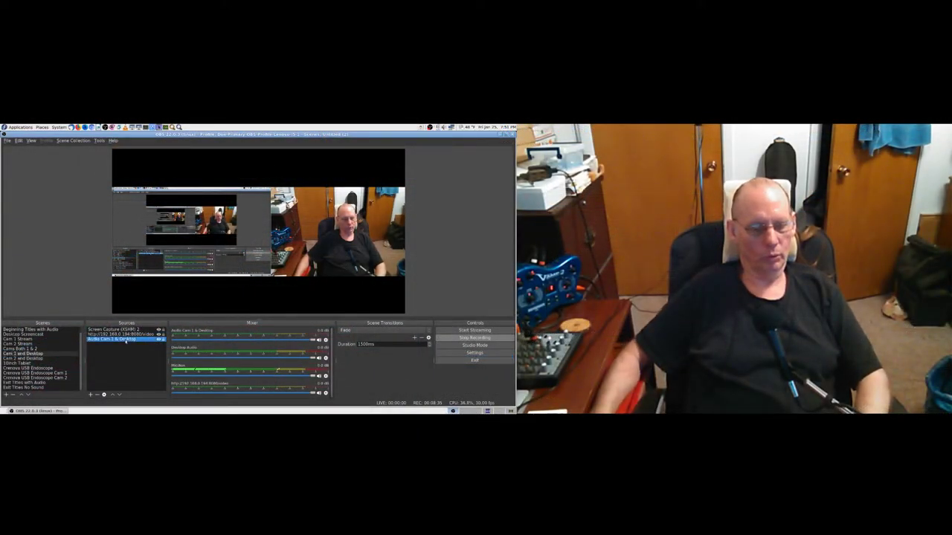
Step: Rename the Cam 1 audio source to 'Audio Cam 1 to Cam 1 & Desktop'
right_click(126, 341)
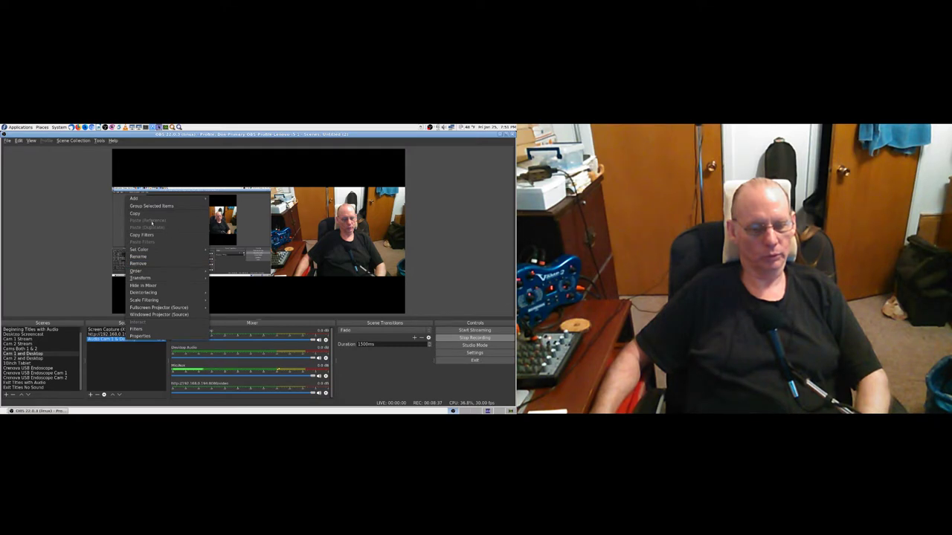
key(Escape)
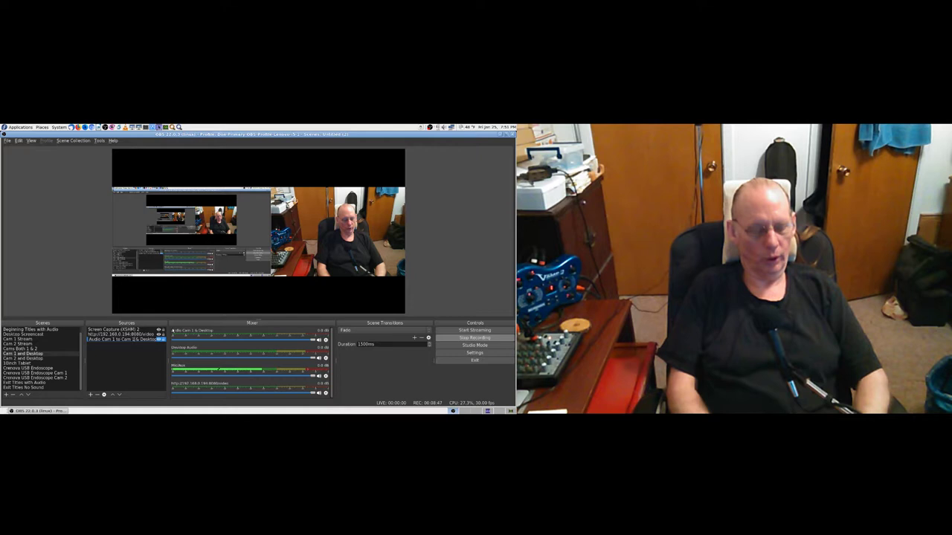
click(123, 339)
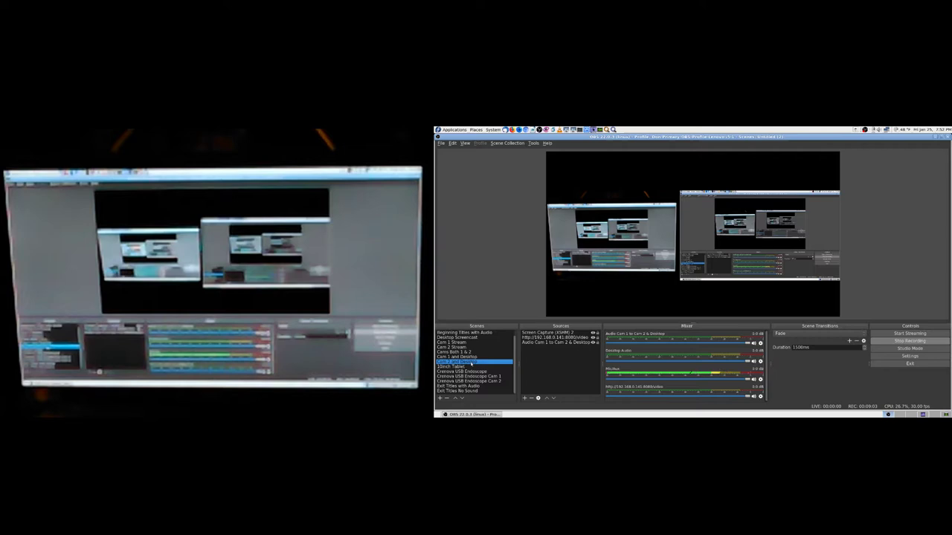
Step: Make Cam 1 and Desktop live and check its screen-capture-plus-webcam layout
key(Up)
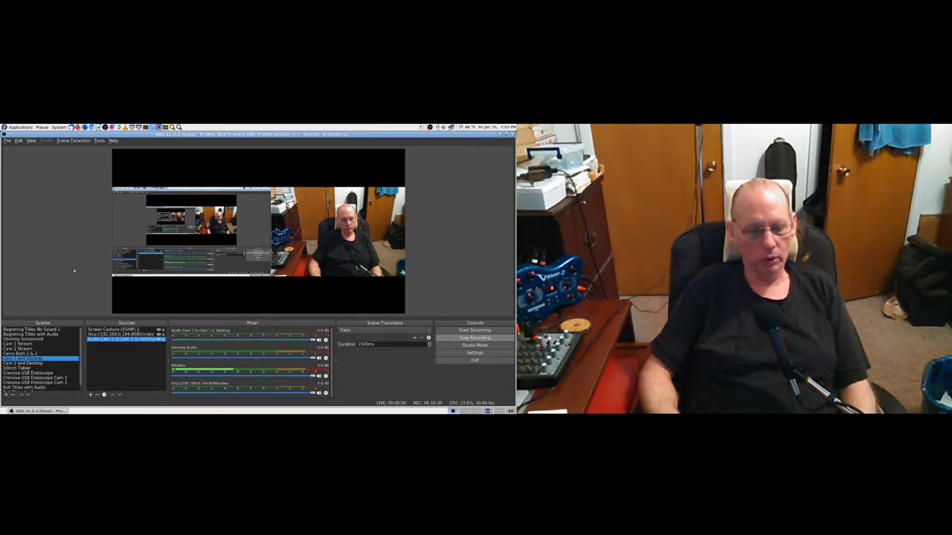
Step: Make Cam 2 and Desktop live and check its screen capture beside the second camera
key(Down)
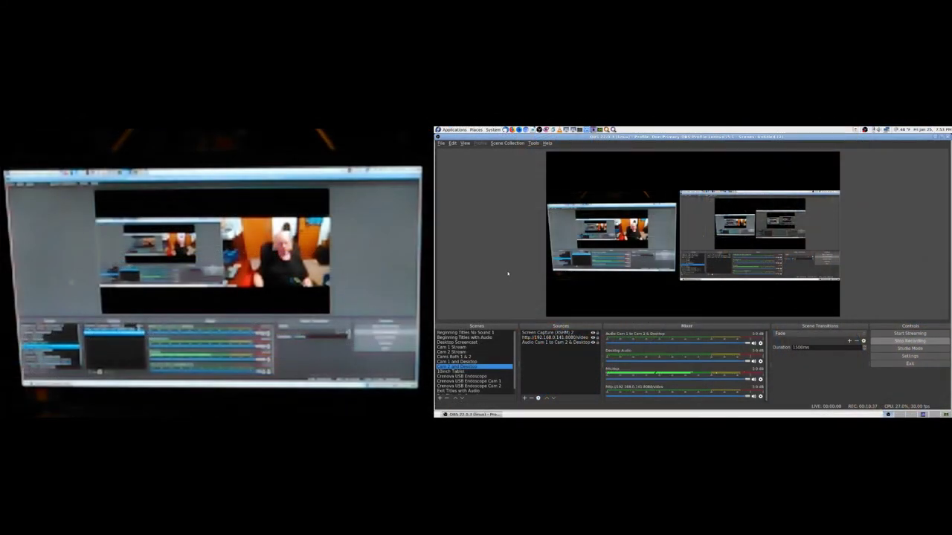